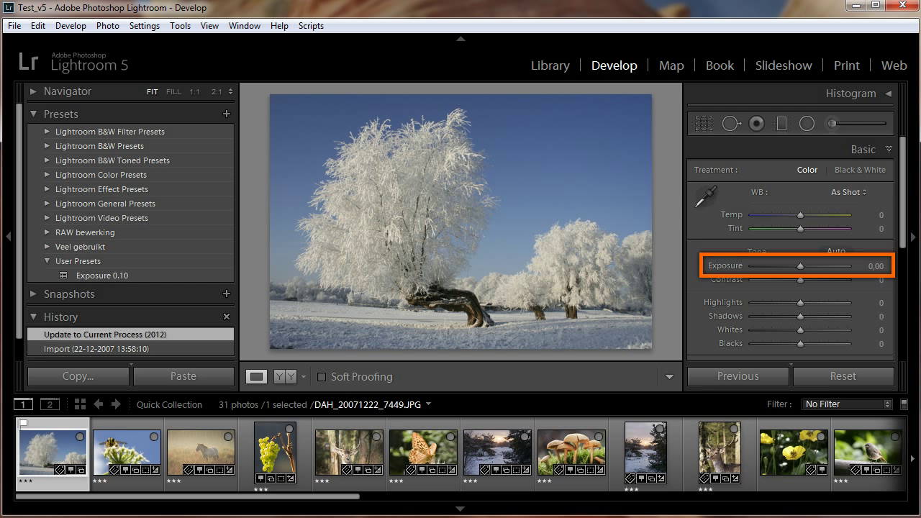
# Review the Exposure values of the tree, bee, horse, grapes and deer photos in turn
pyautogui.click(58, 453)
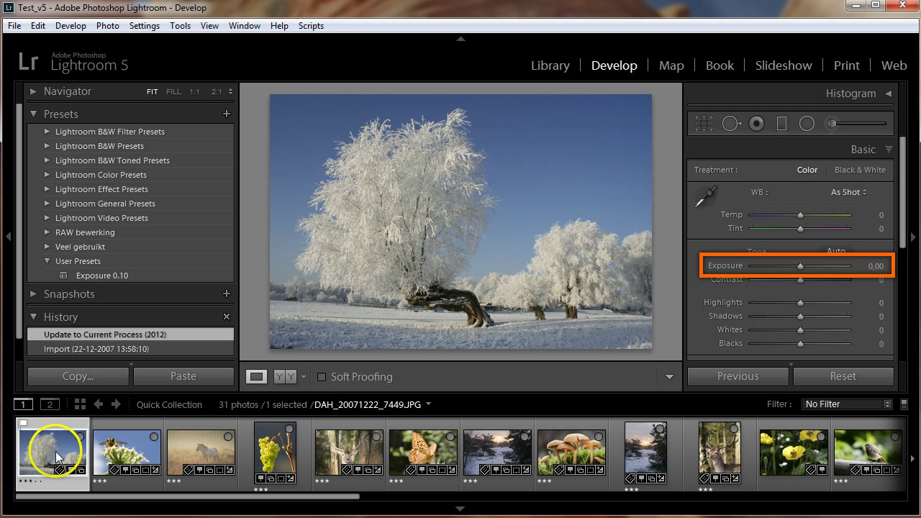
pyautogui.click(127, 454)
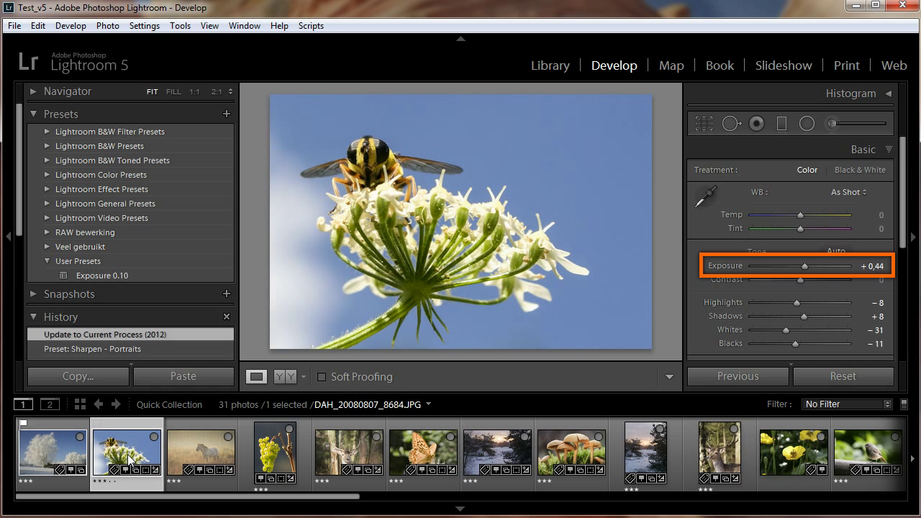
pyautogui.click(196, 451)
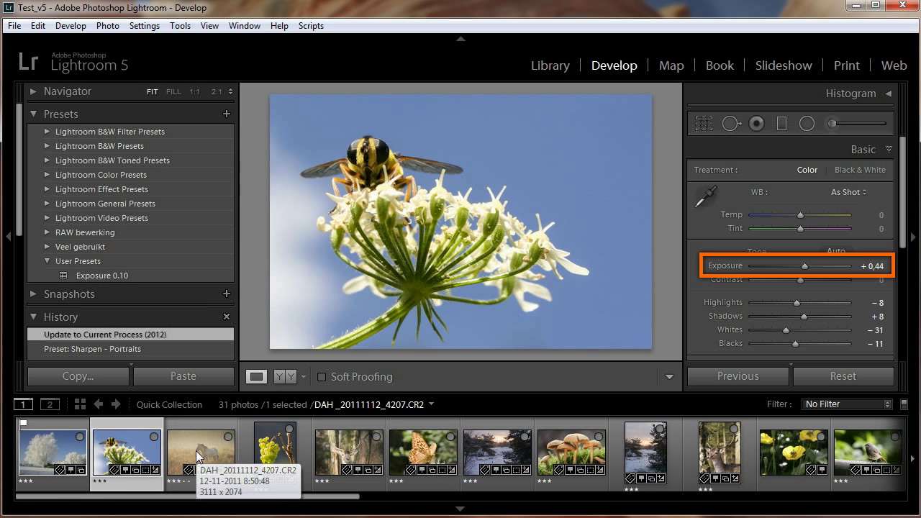
pyautogui.click(275, 454)
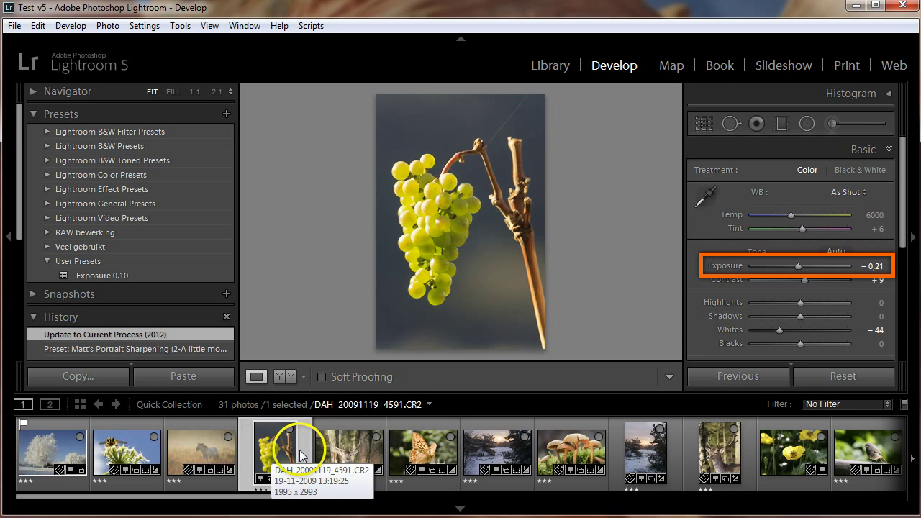
pyautogui.click(349, 452)
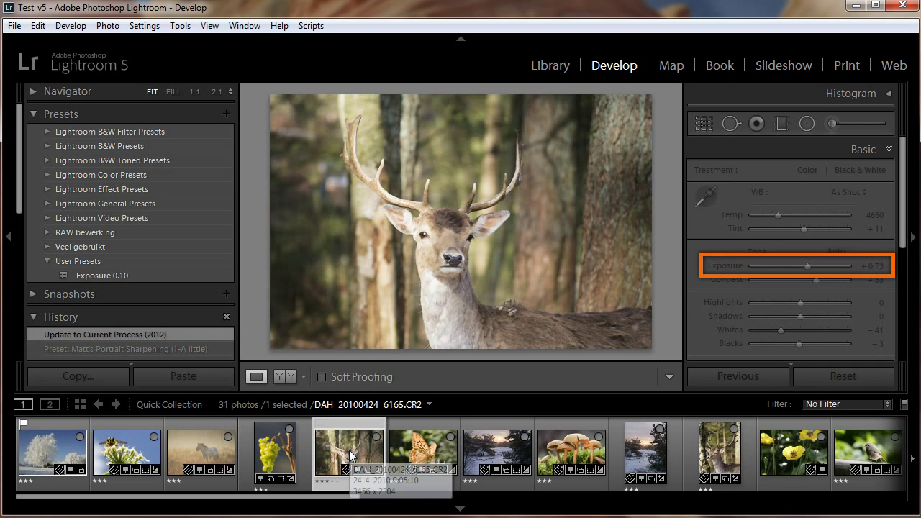
pyautogui.click(51, 450)
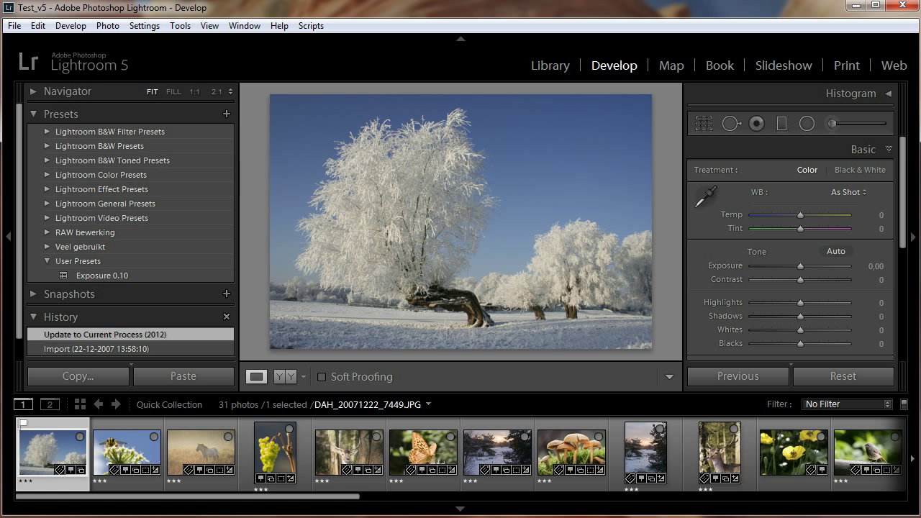
# Select all five photos and start the Relative adjustments plug-in from Plug-in Extras
pyautogui.keyDown('shift'); pyautogui.click(349, 452); pyautogui.keyUp('shift')
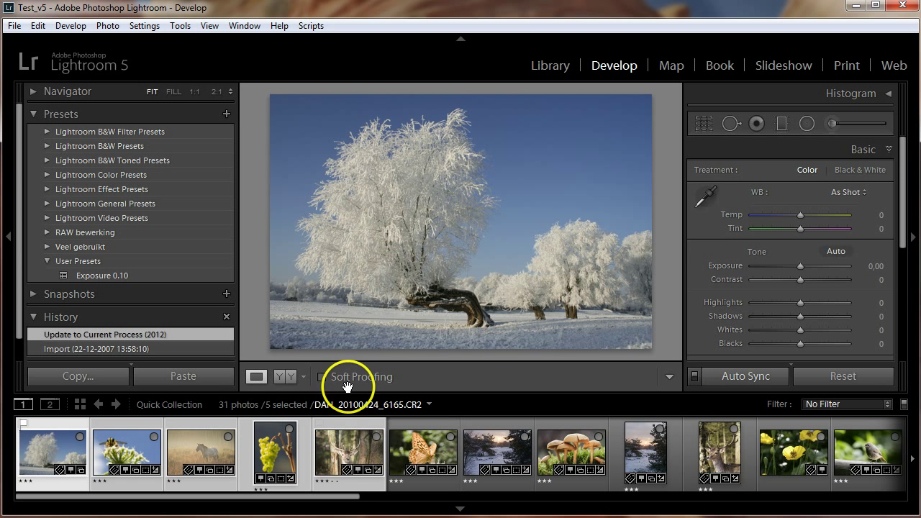
pyautogui.click(279, 26)
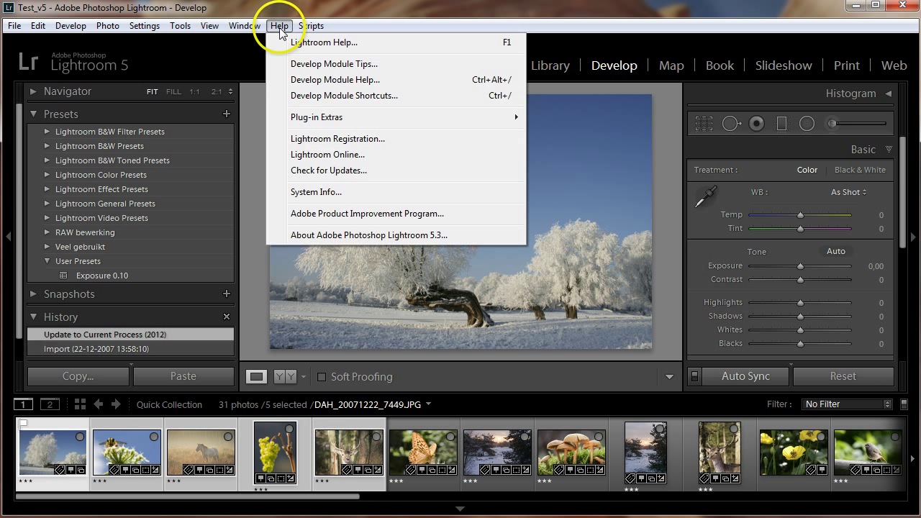
pyautogui.moveTo(392, 116)
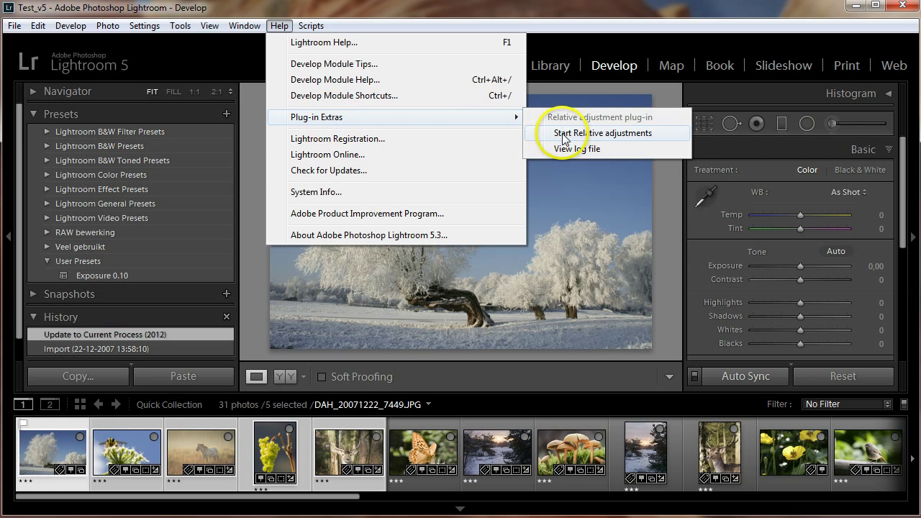
pyautogui.click(566, 137)
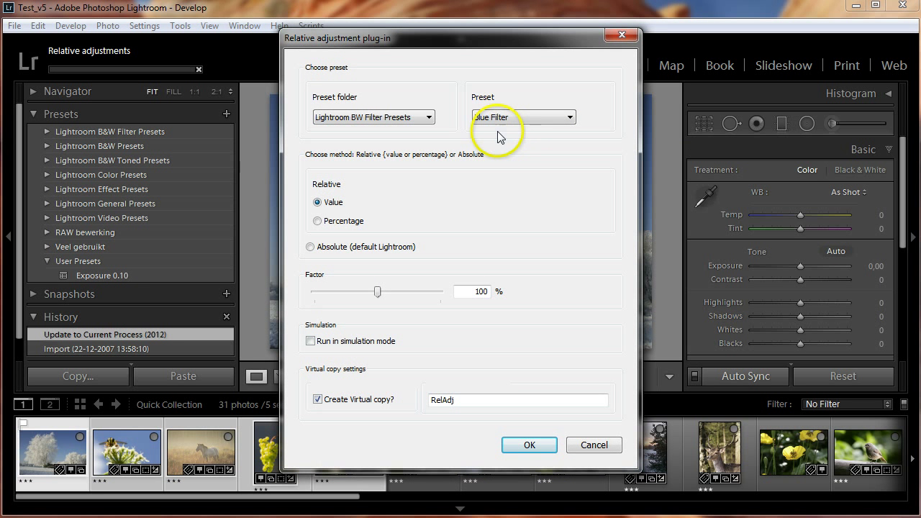
# Run the plug-in with User Presets > Exposure 0.10 as a relative value, creating virtual copies
pyautogui.click(430, 117)
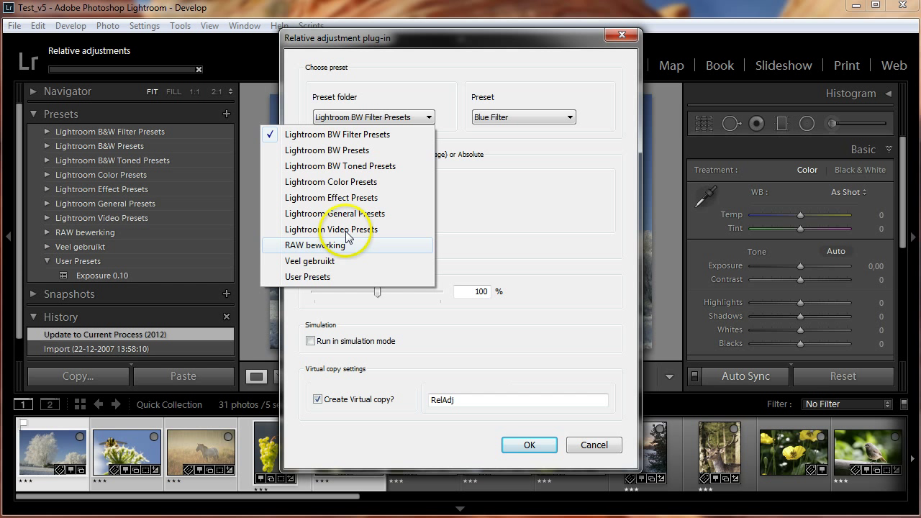
pyautogui.click(308, 277)
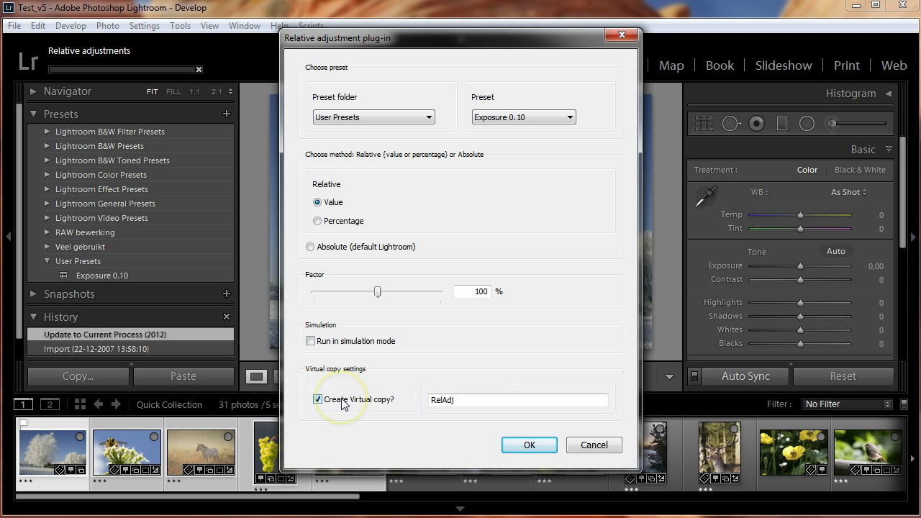
pyautogui.click(317, 400)
pyautogui.click(318, 400)
pyautogui.click(533, 446)
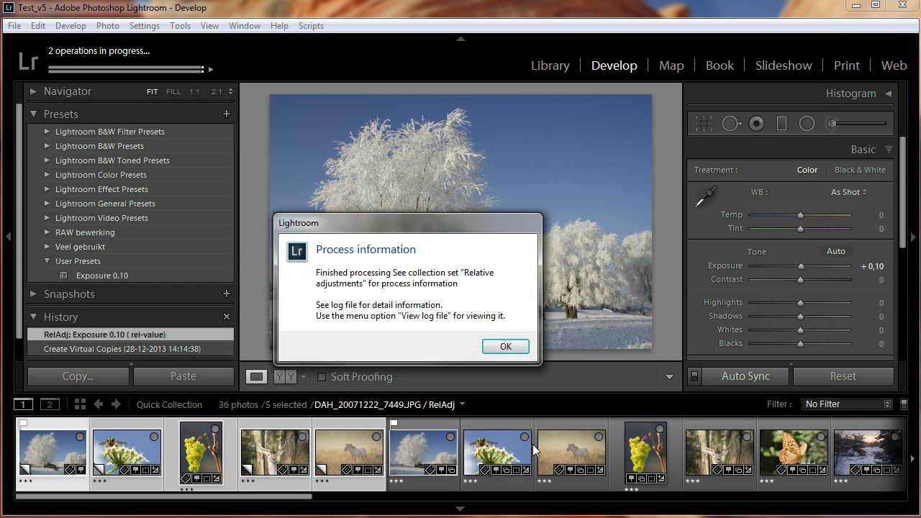
# Dismiss the Process information message once the relative adjustments finish
pyautogui.click(506, 347)
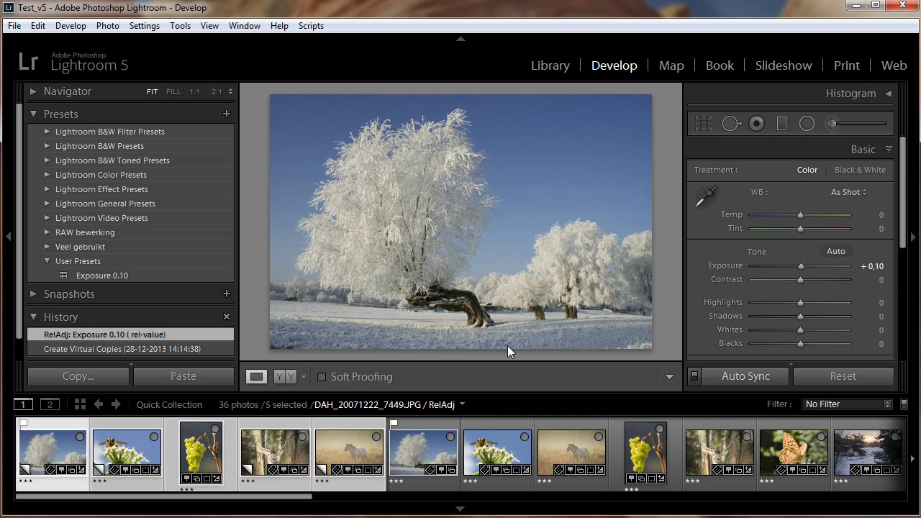
# Compare the tree and bee RelAdj copies' exposure against their originals
pyautogui.click(432, 443)
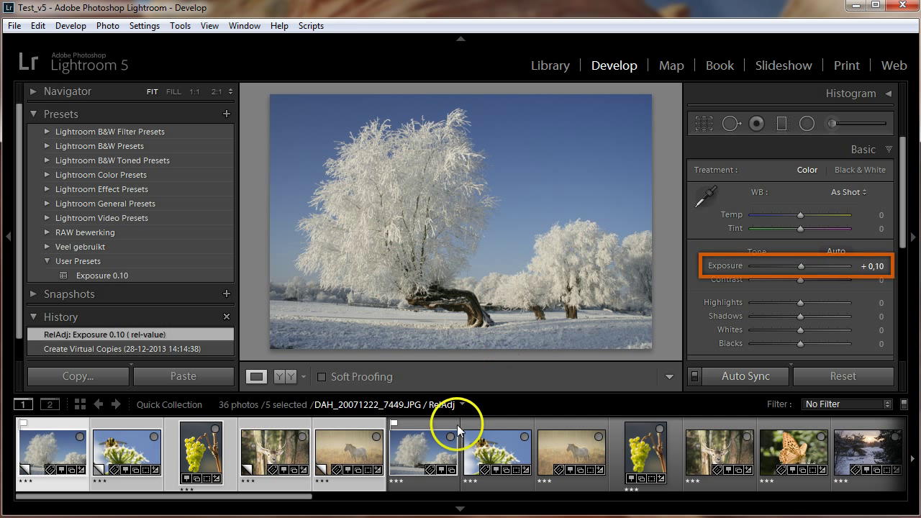
pyautogui.click(425, 451)
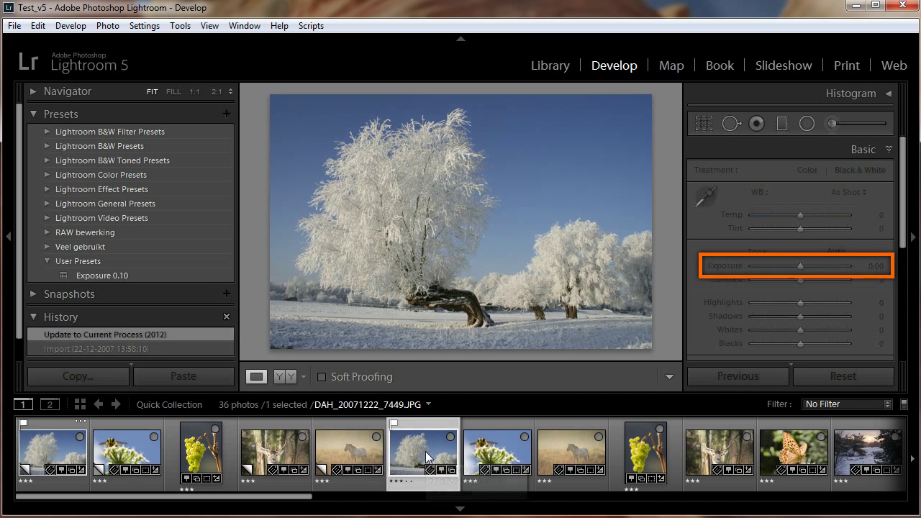
pyautogui.click(53, 453)
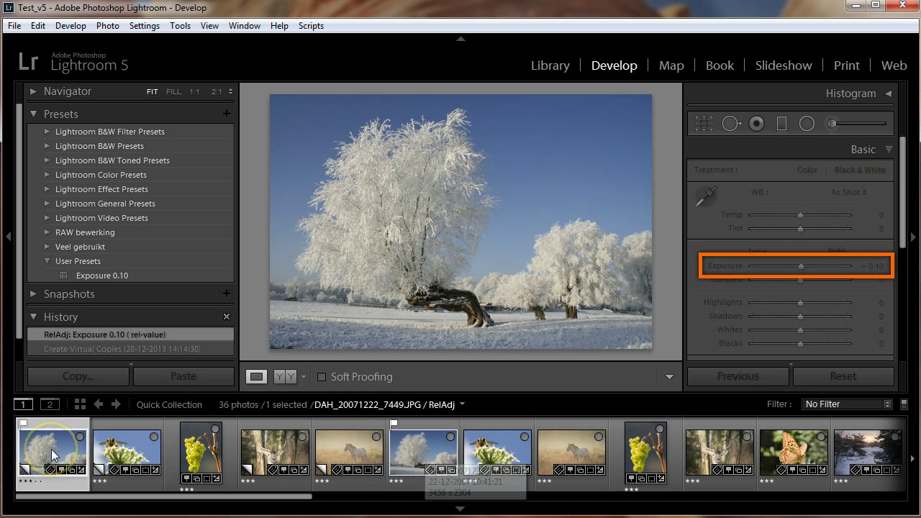
pyautogui.click(349, 453)
pyautogui.click(489, 452)
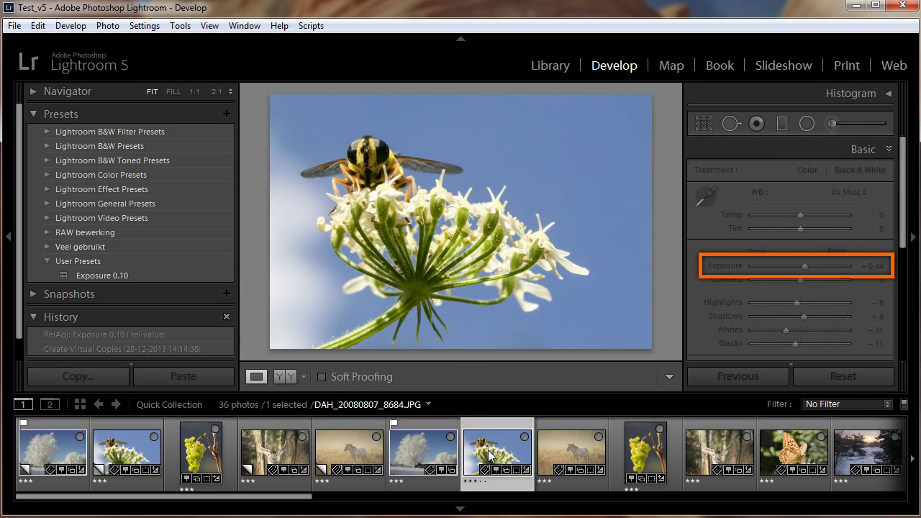
pyautogui.click(128, 452)
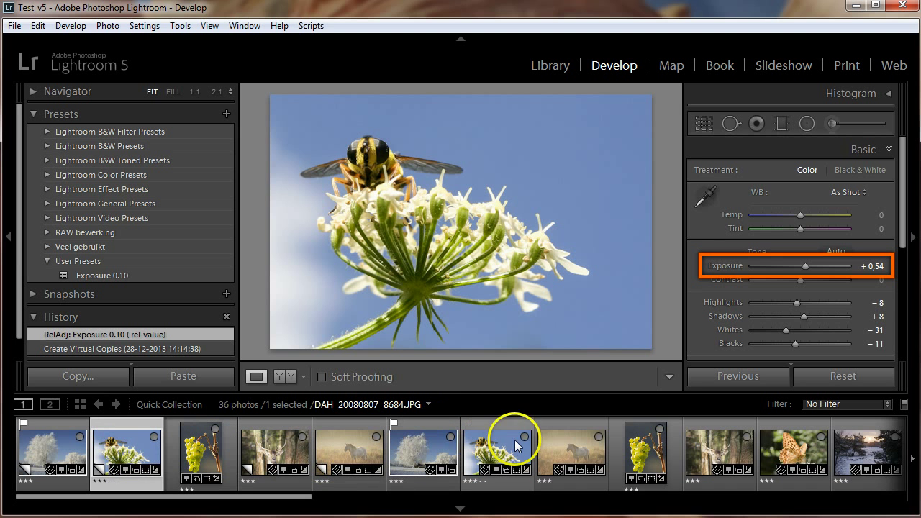
# Check the grapes copy reads −0,11 versus −0,21 and the horse copy +0,84 versus +0,74
pyautogui.click(627, 447)
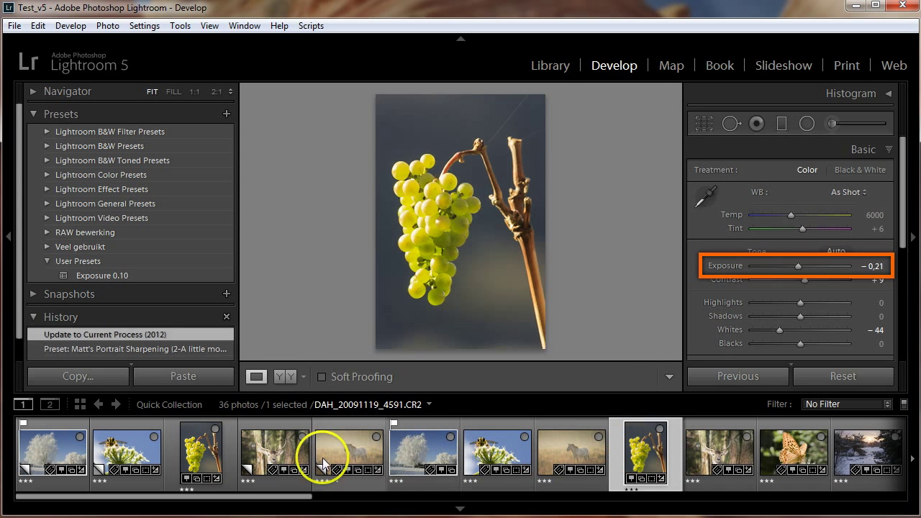
pyautogui.click(204, 461)
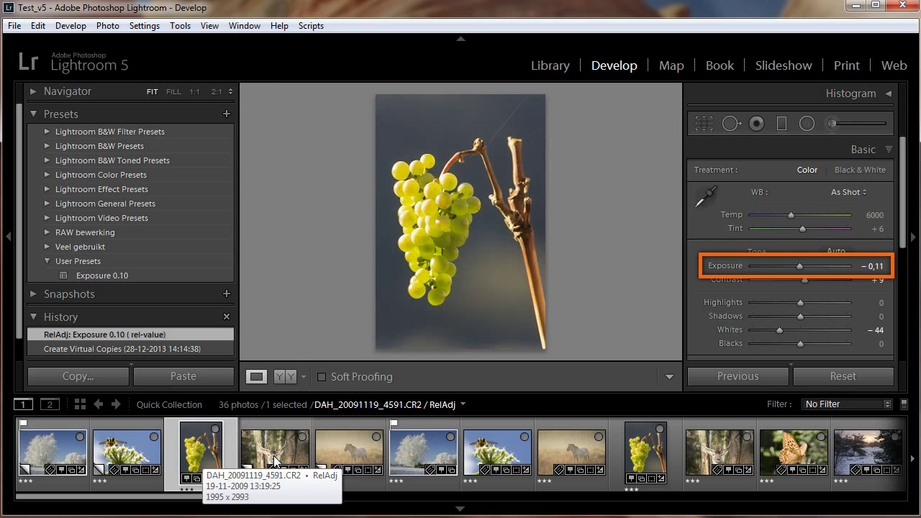
pyautogui.click(565, 449)
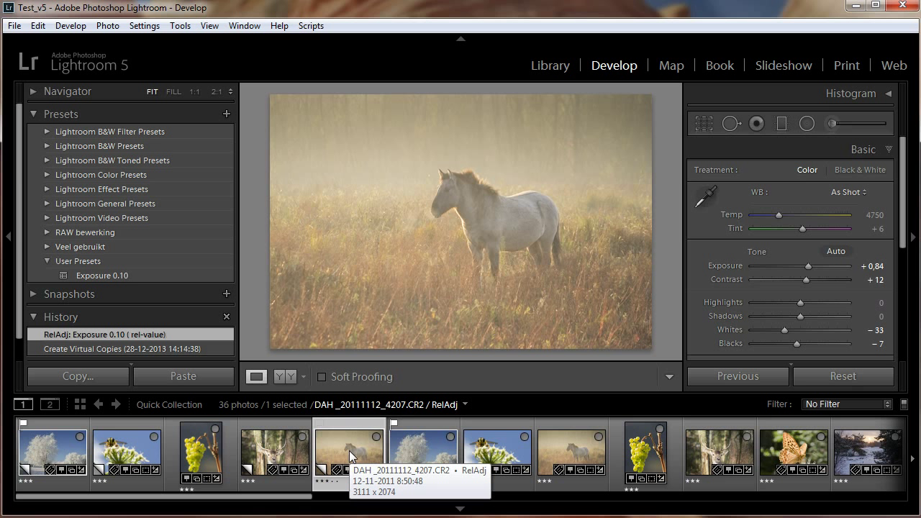
# Shift-select the five RelAdj virtual copies and delete them
pyautogui.click(62, 450)
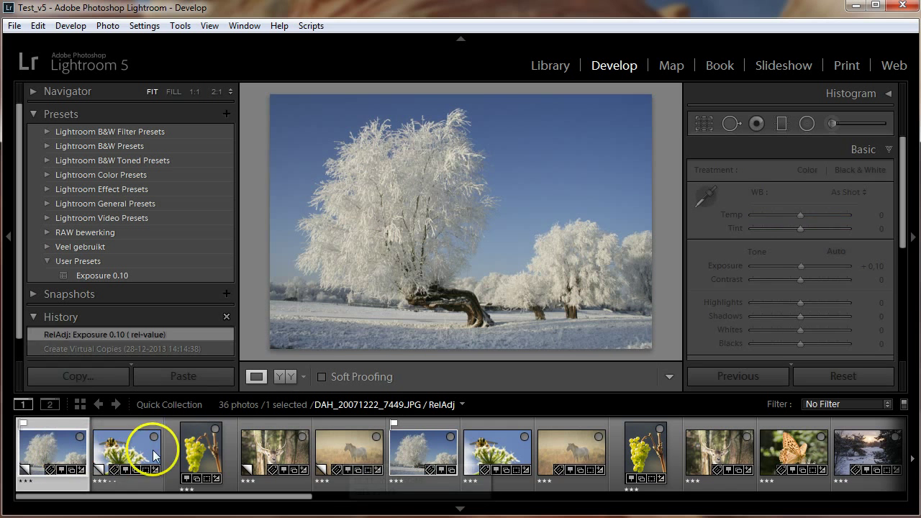
pyautogui.press('shift')
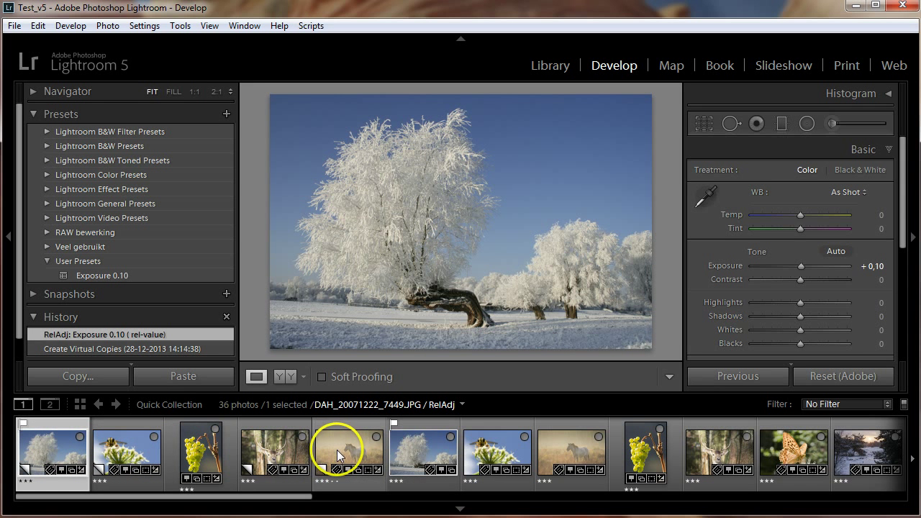
pyautogui.keyDown('shift'); pyautogui.click(339, 450); pyautogui.keyUp('shift')
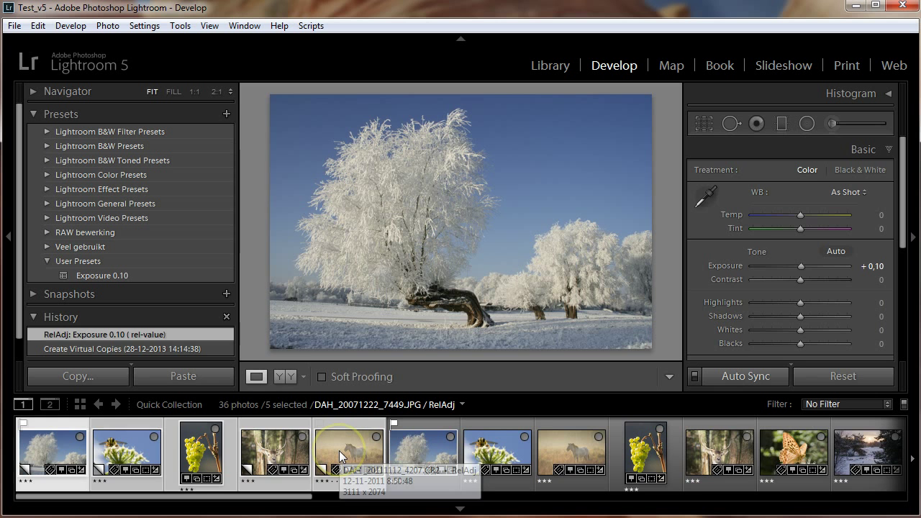
pyautogui.press('Delete')
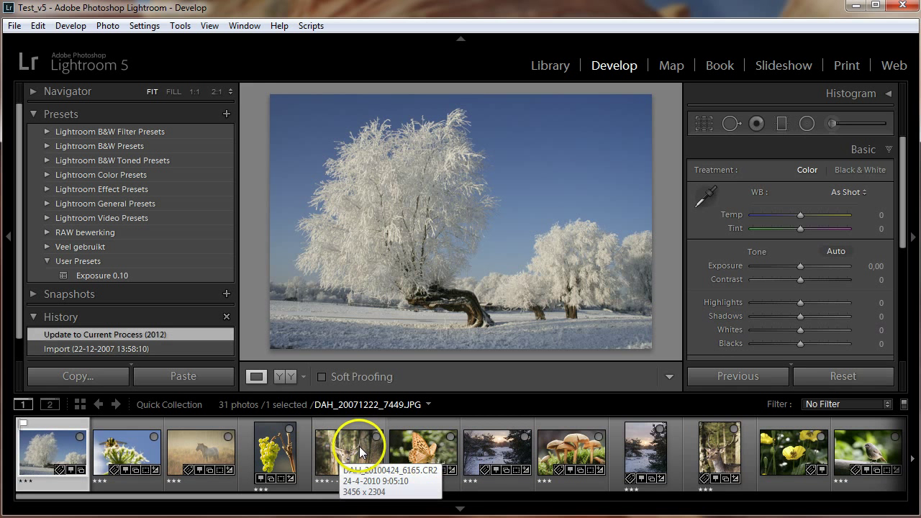
# Create virtual copies of the five originals and apply the Exposure 0.10 user preset to them
pyautogui.keyDown('shift'); pyautogui.click(357, 446); pyautogui.keyUp('shift')
pyautogui.click(50, 442)
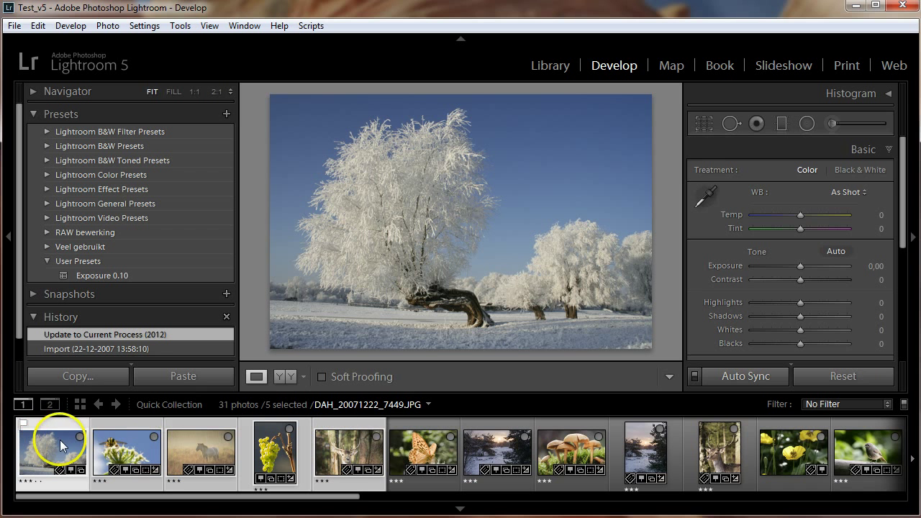
pyautogui.rightClick(72, 439)
pyautogui.click(119, 257)
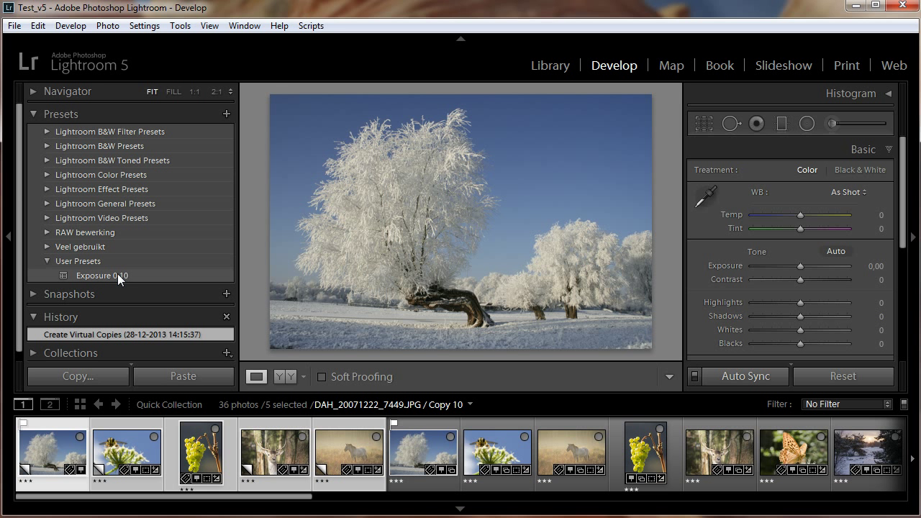
pyautogui.click(117, 278)
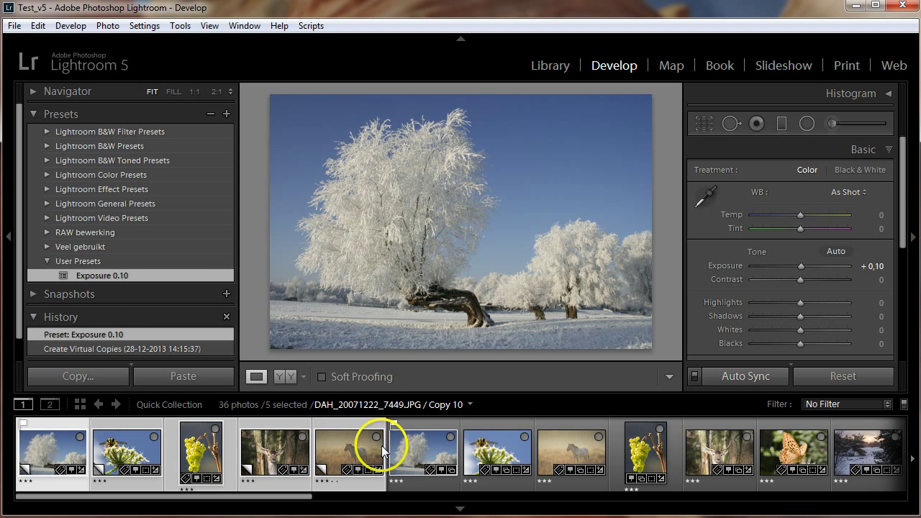
# Compare the tree and bee preset copies' +0,10 exposure with their originals
pyautogui.click(406, 450)
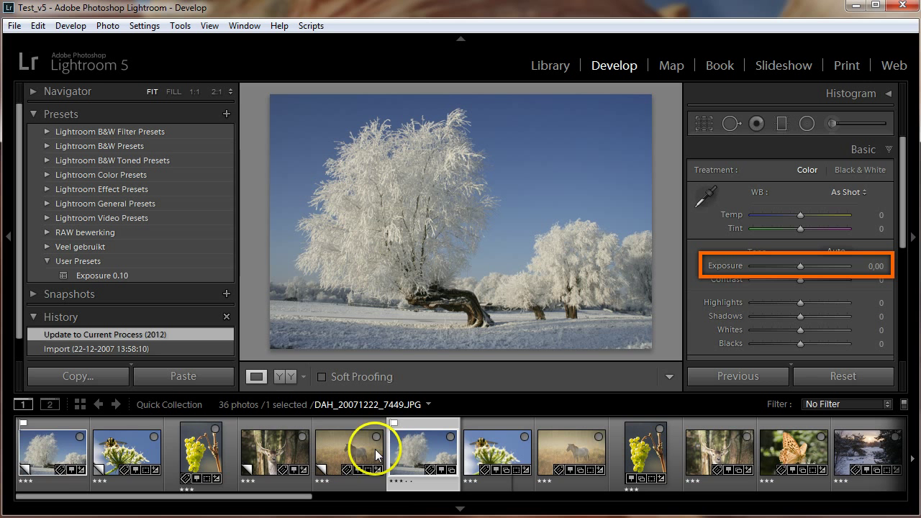
pyautogui.click(60, 454)
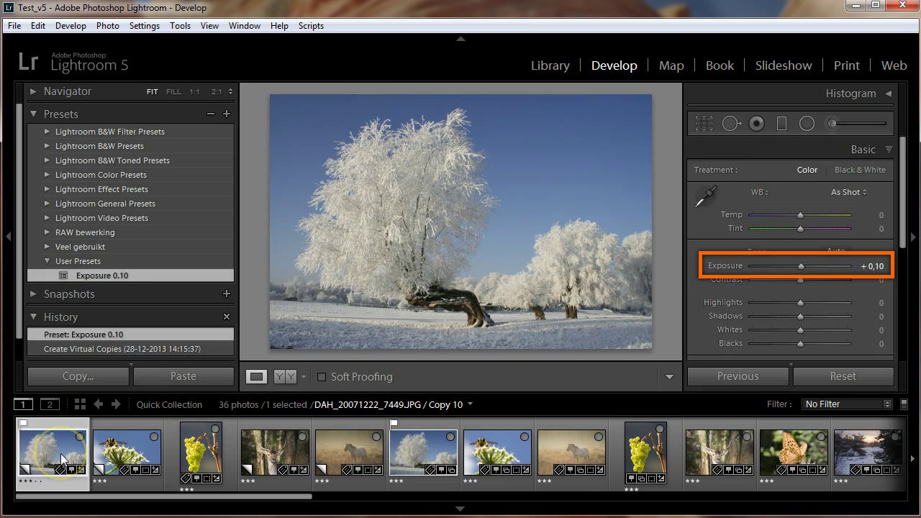
pyautogui.click(484, 450)
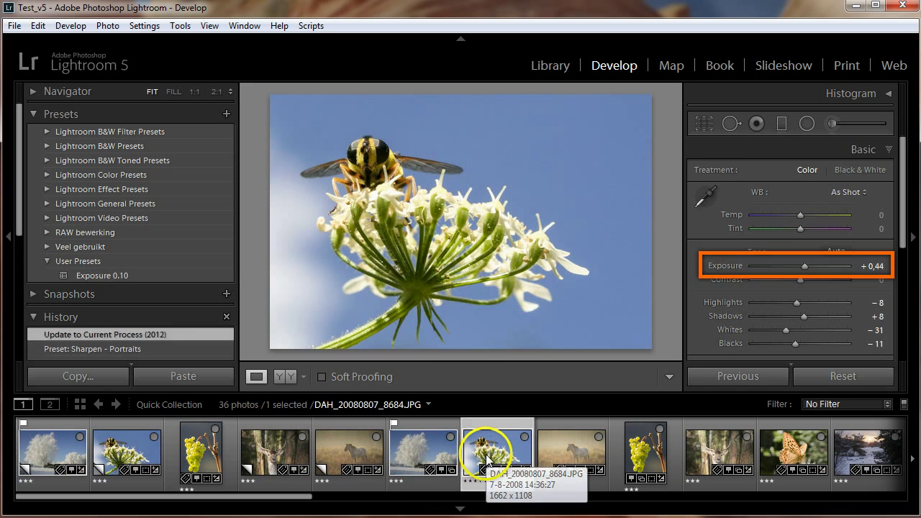
pyautogui.click(141, 455)
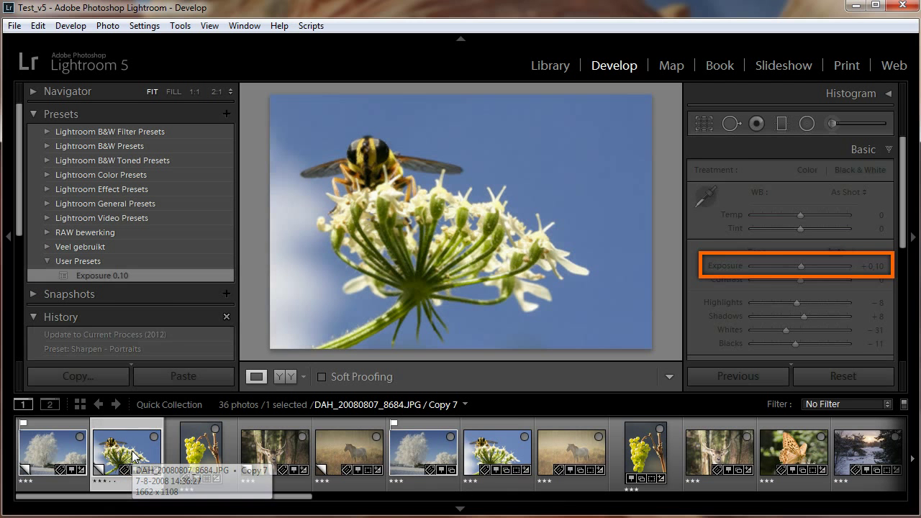
# Compare the horse (+0,74) and grapes (−0,21) originals with their copies fixed at +0,10
pyautogui.click(569, 452)
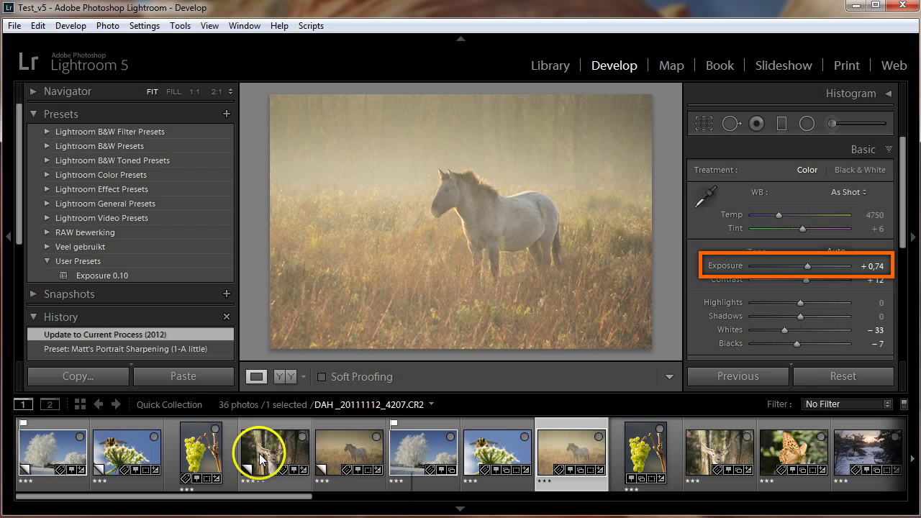
pyautogui.click(346, 452)
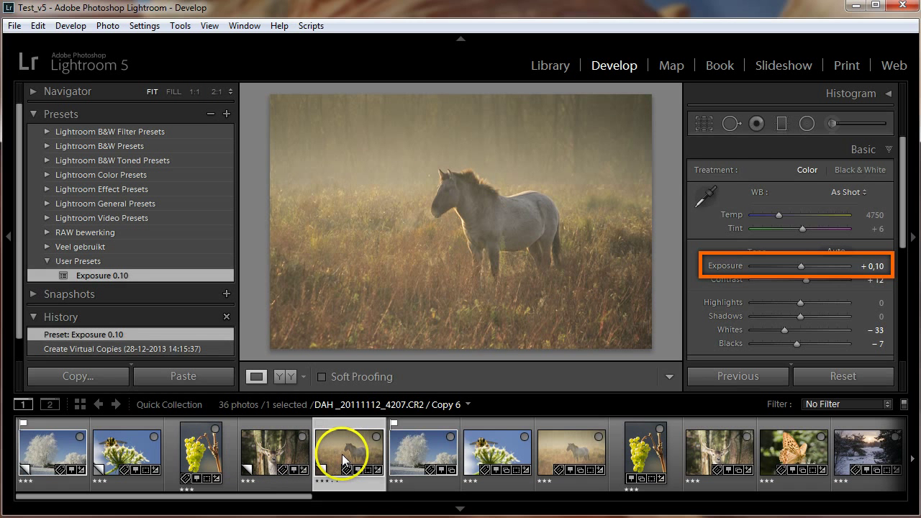
pyautogui.click(208, 461)
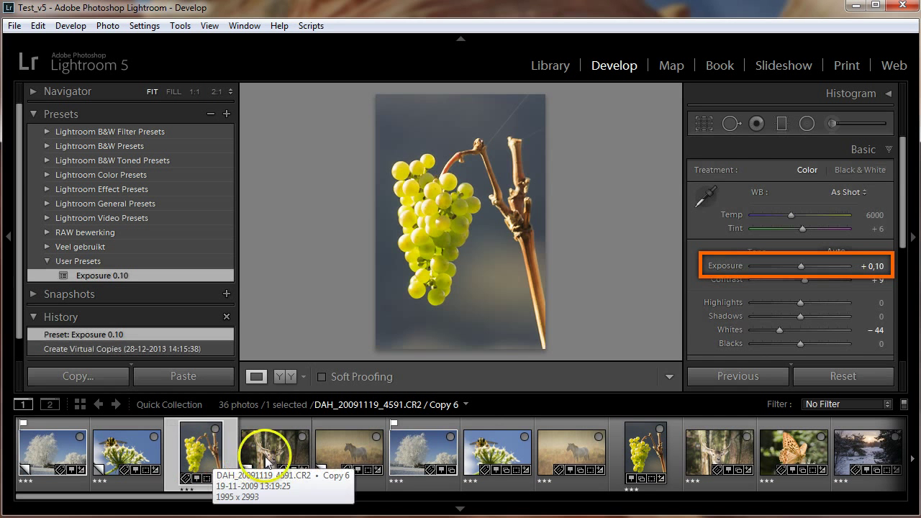
pyautogui.click(641, 454)
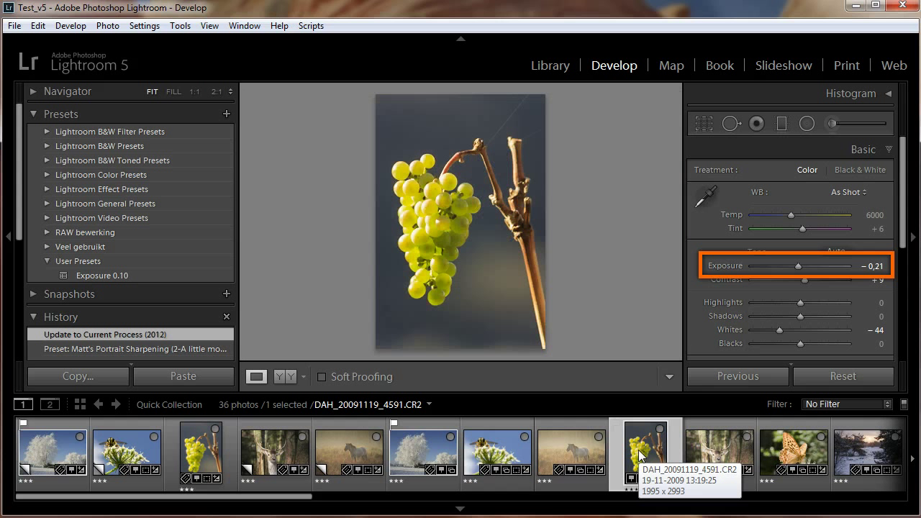
pyautogui.press('Left')
pyautogui.press('Left')
pyautogui.press('Left')
pyautogui.press('Left')
pyautogui.press('Left')
pyautogui.press('Left')
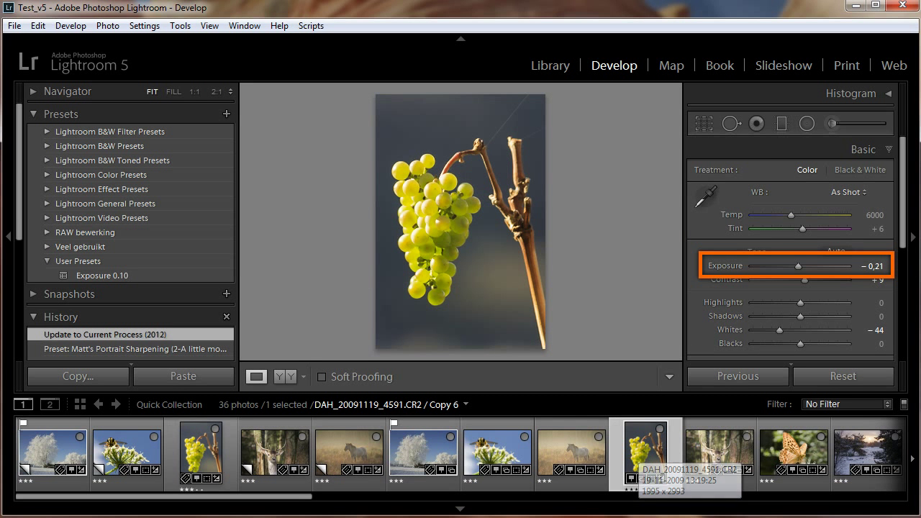